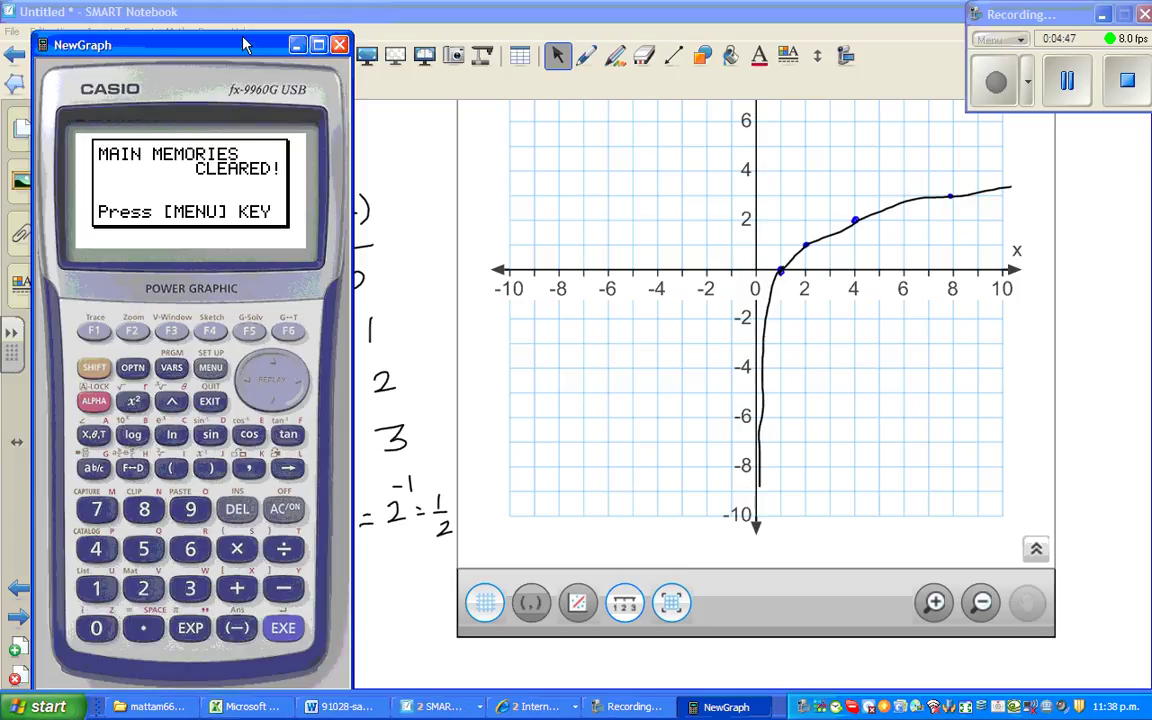
Move the calculator emulator window aside to uncover the notes page
{"action": "left_click_drag", "start_coordinate": [245, 45], "coordinate": [707, 4]}
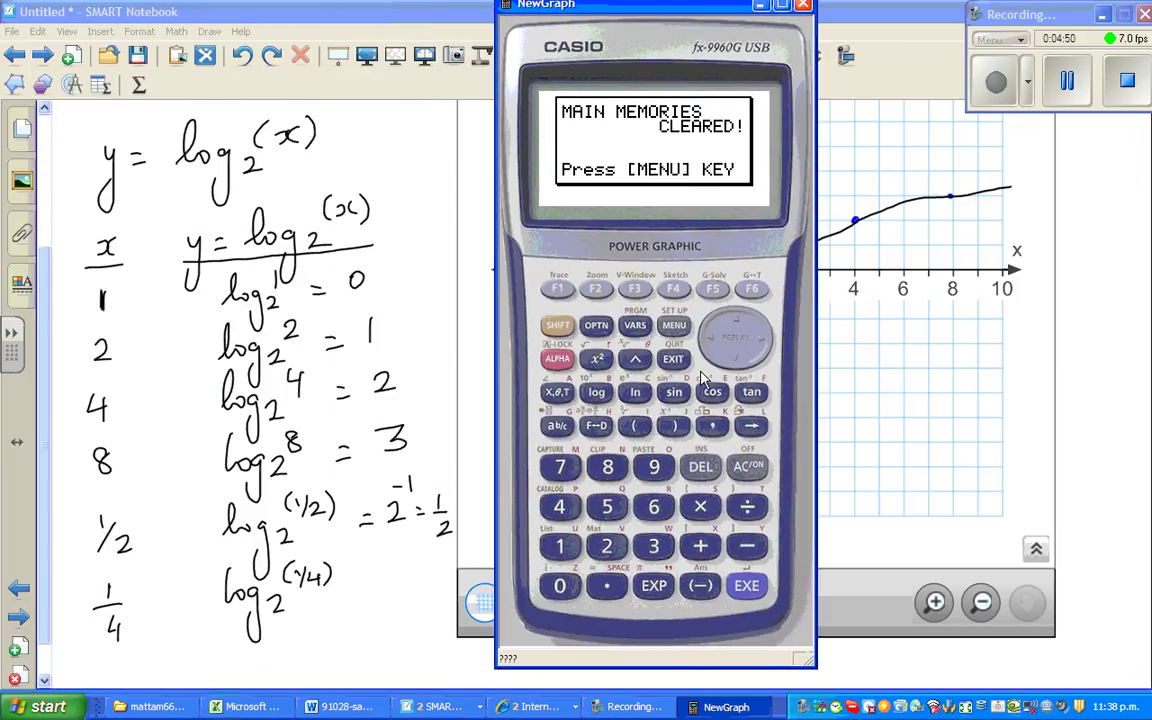
Graph Y1 = log X ÷ log 2 in the calculator's GRAPH mode, then minimize the calculator
{"action": "left_click", "coordinate": [672, 327]}
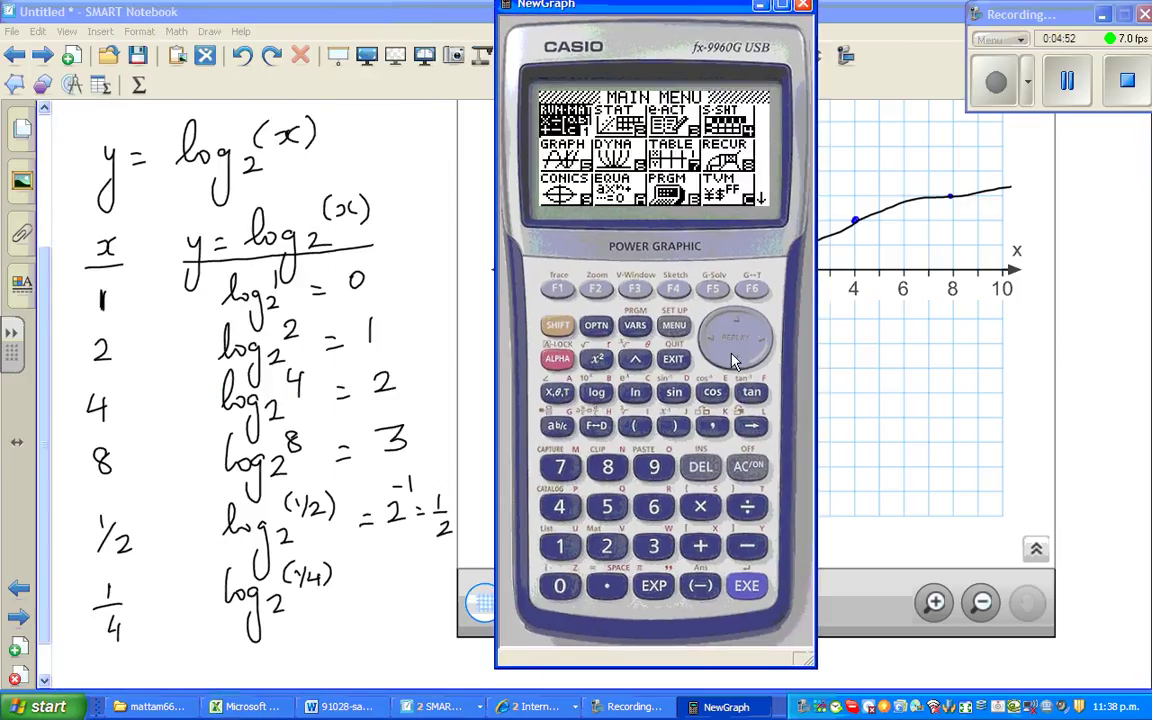
{"action": "left_click", "coordinate": [746, 586]}
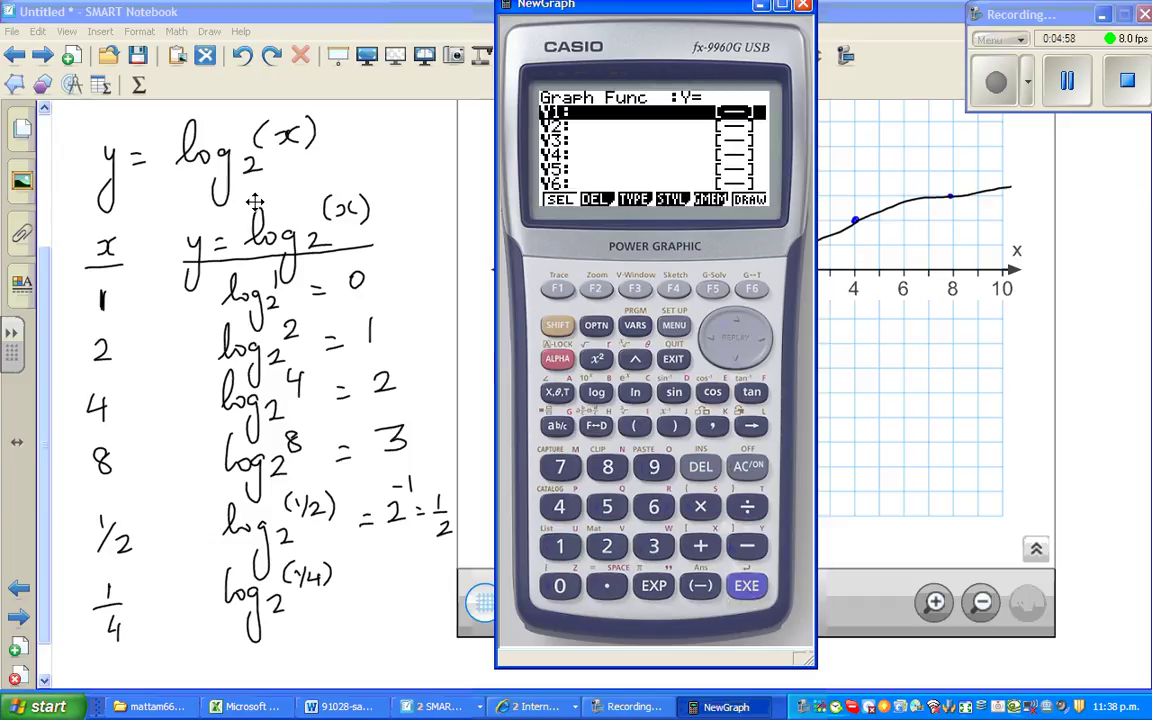
{"action": "left_click", "coordinate": [598, 394]}
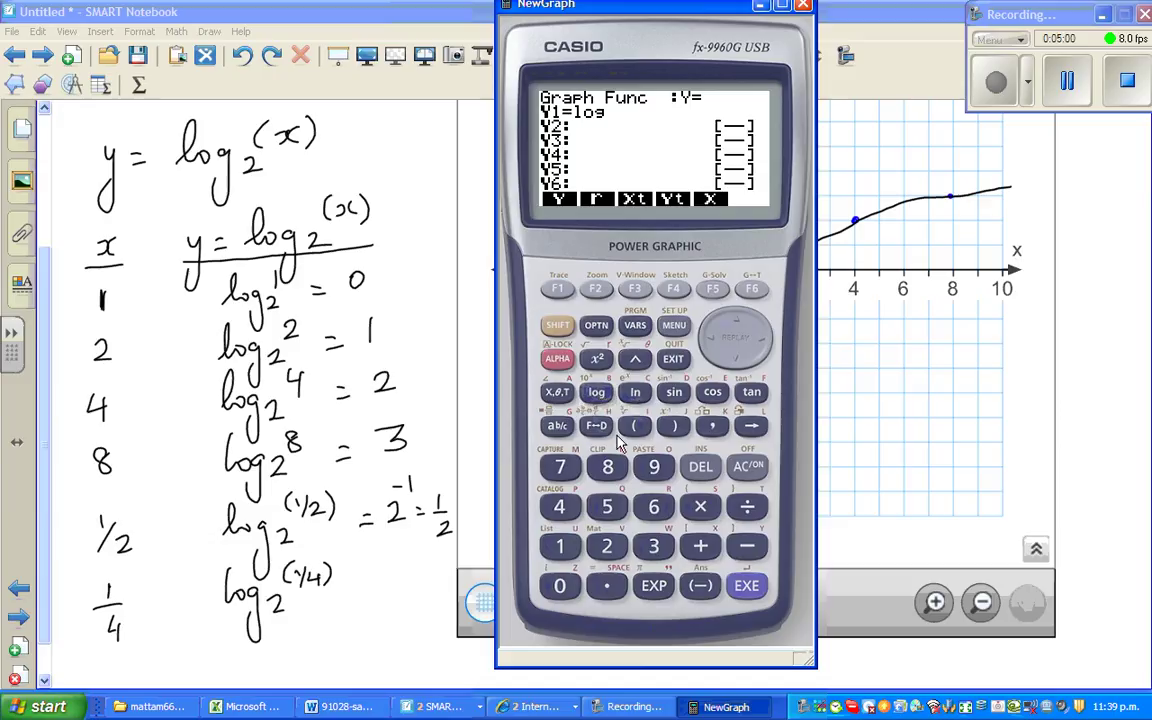
{"action": "left_click", "coordinate": [557, 392]}
{"action": "left_click", "coordinate": [749, 508]}
{"action": "left_click", "coordinate": [596, 392]}
{"action": "left_click", "coordinate": [607, 548]}
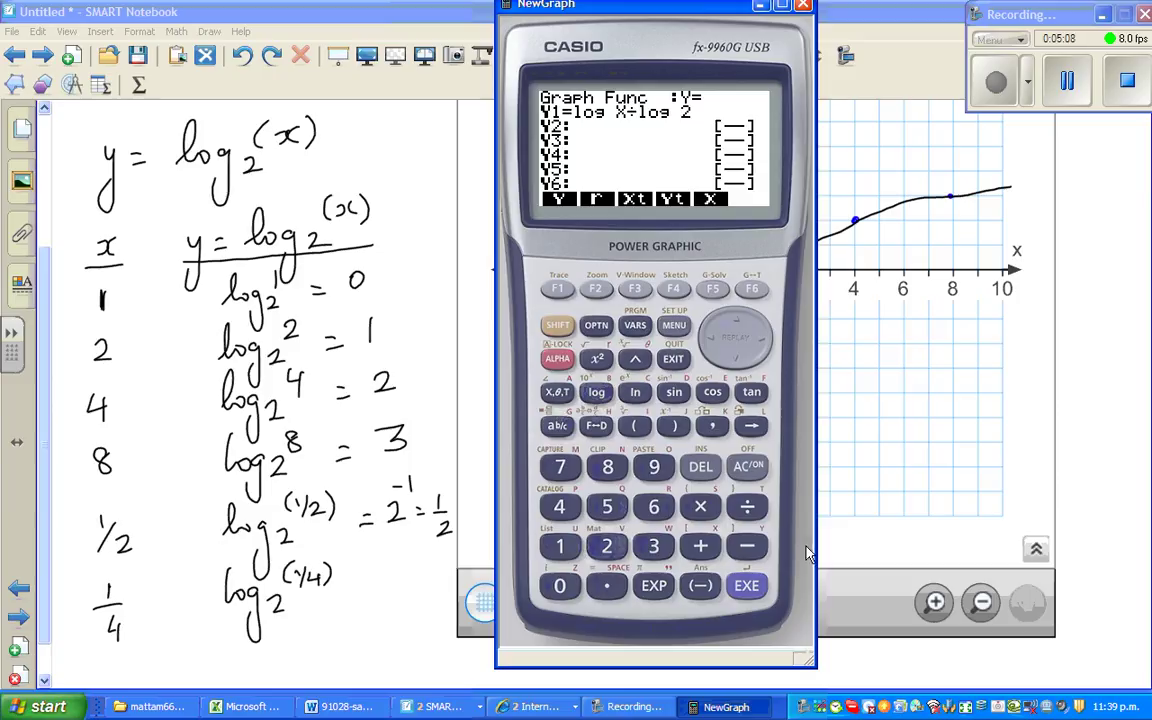
{"action": "left_click", "coordinate": [750, 588]}
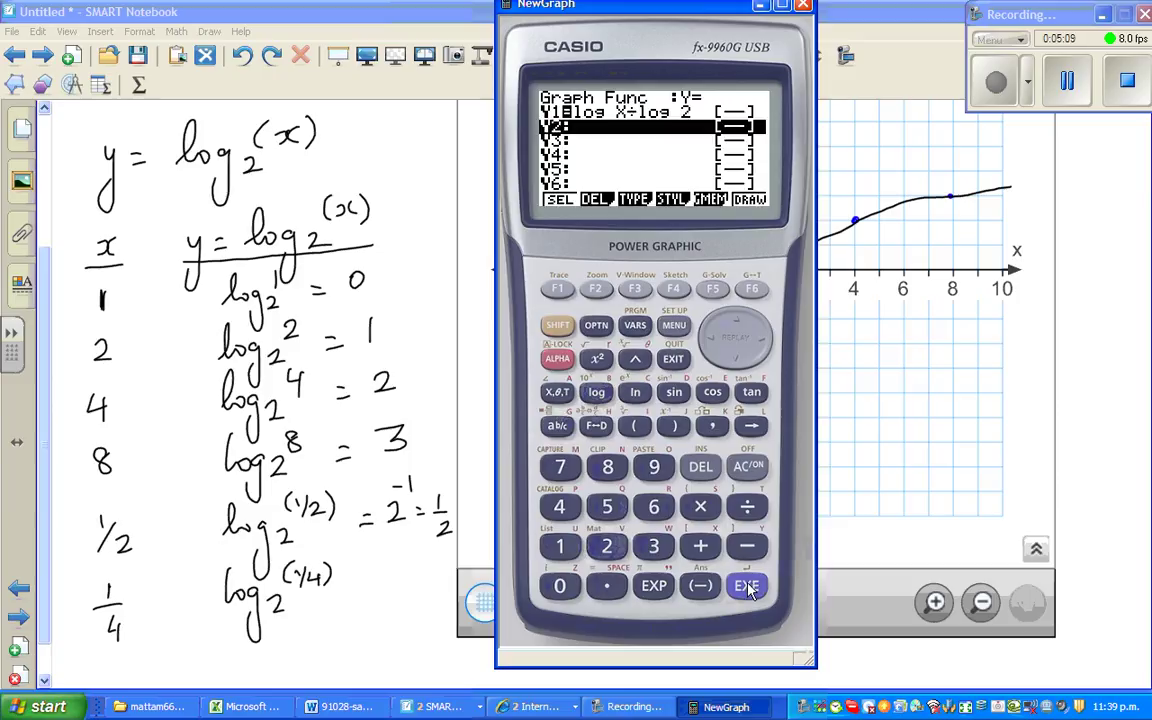
{"action": "left_click", "coordinate": [750, 290]}
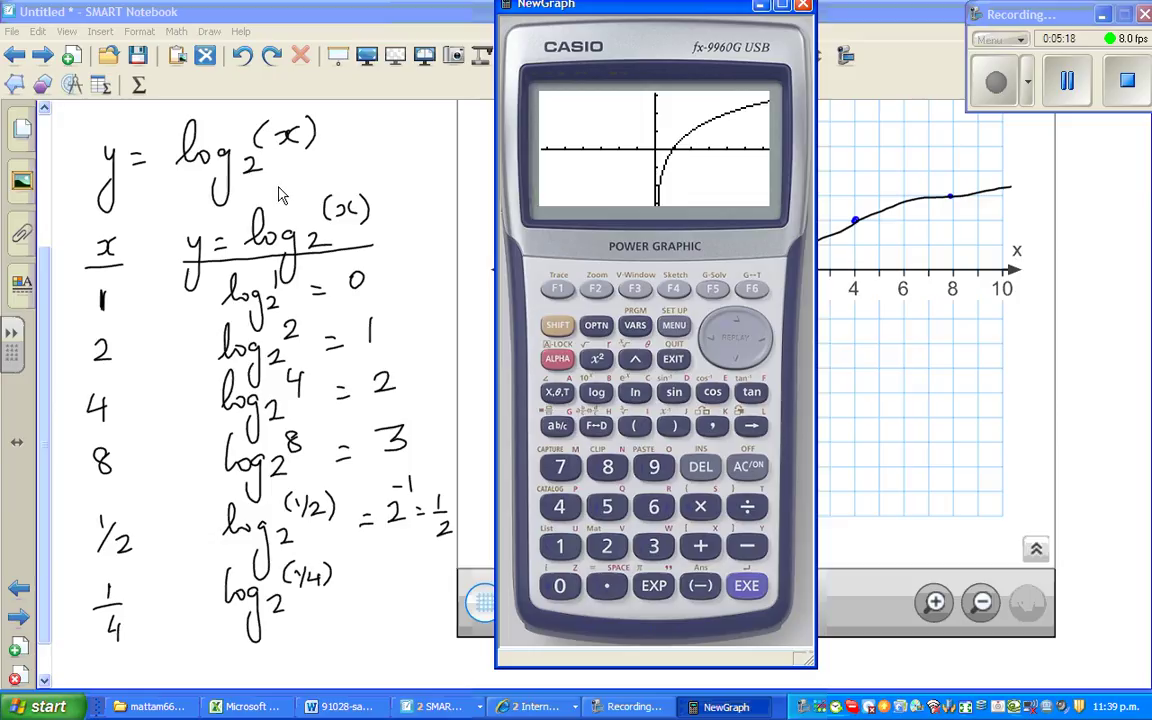
{"action": "left_click", "coordinate": [759, 6]}
{"action": "scroll", "coordinate": [45, 326], "scroll_direction": "up", "scroll_amount": 4}
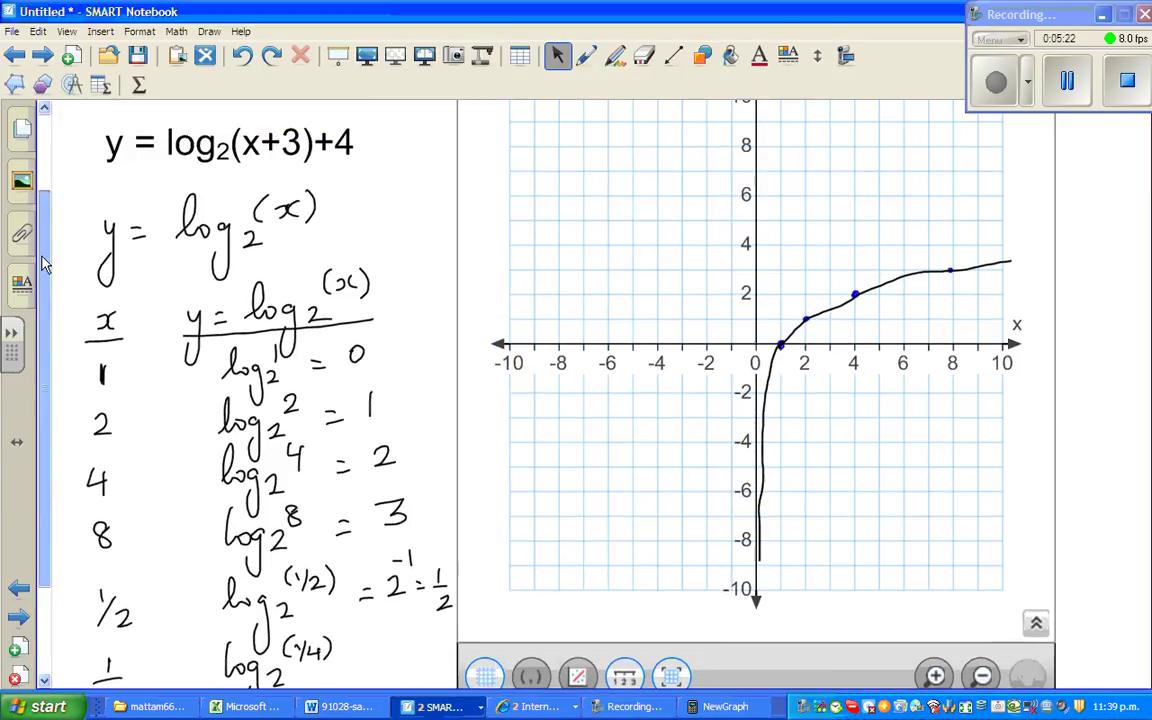
Label the curve log2(x) in blue pen ink
{"action": "left_click", "coordinate": [586, 55]}
{"action": "left_click", "coordinate": [493, 120]}
{"action": "mouse_move", "coordinate": [970, 377]}
{"action": "left_mouse_down"}
{"action": "mouse_move", "coordinate": [1038, 336]}
{"action": "mouse_move", "coordinate": [1030, 378]}
{"action": "left_mouse_up"}
{"action": "left_click_drag", "start_coordinate": [1070, 300], "coordinate": [1064, 326]}
{"action": "left_click_drag", "start_coordinate": [1076, 308], "coordinate": [1090, 322]}
{"action": "mouse_move", "coordinate": [1090, 306]}
{"action": "left_mouse_down"}
{"action": "mouse_move", "coordinate": [1076, 324]}
{"action": "mouse_move", "coordinate": [1099, 328]}
{"action": "mouse_move", "coordinate": [1068, 350]}
{"action": "mouse_move", "coordinate": [1077, 352]}
{"action": "left_mouse_up"}
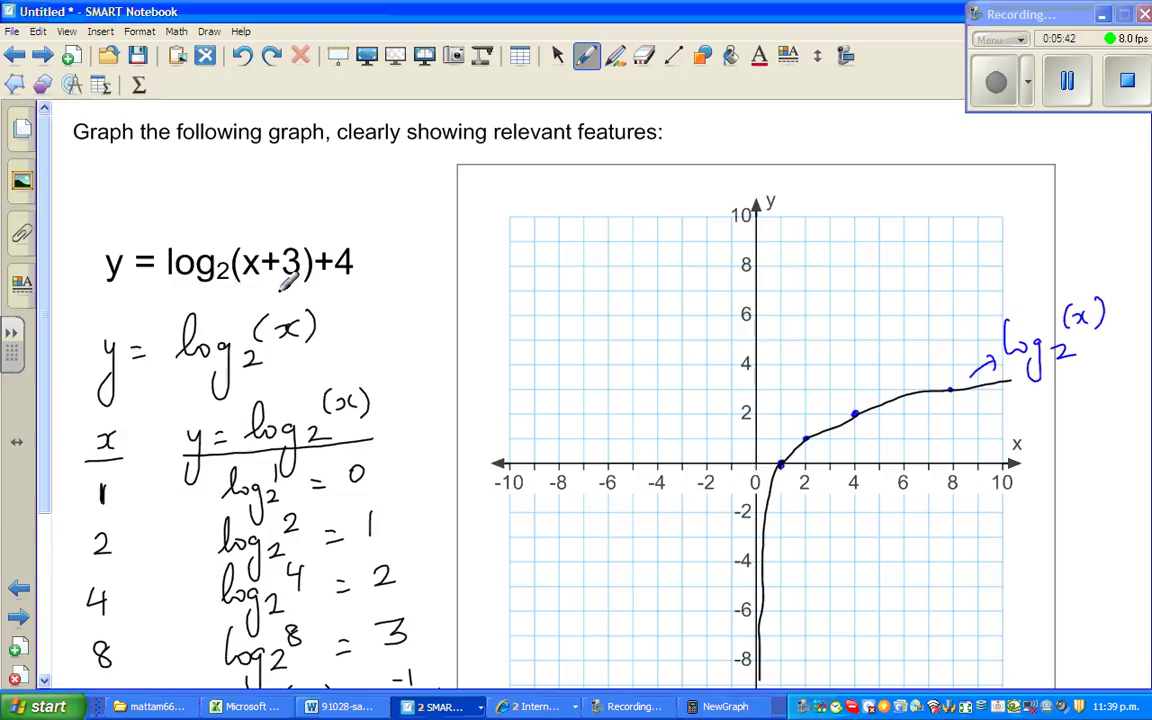
Draw shift arrows under the 3 in (x+3) and after the +4
{"action": "mouse_move", "coordinate": [299, 286]}
{"action": "left_mouse_down"}
{"action": "mouse_move", "coordinate": [280, 286]}
{"action": "mouse_move", "coordinate": [288, 291]}
{"action": "left_mouse_up"}
{"action": "mouse_move", "coordinate": [370, 271]}
{"action": "left_mouse_down"}
{"action": "mouse_move", "coordinate": [368, 246]}
{"action": "mouse_move", "coordinate": [375, 256]}
{"action": "left_mouse_up"}
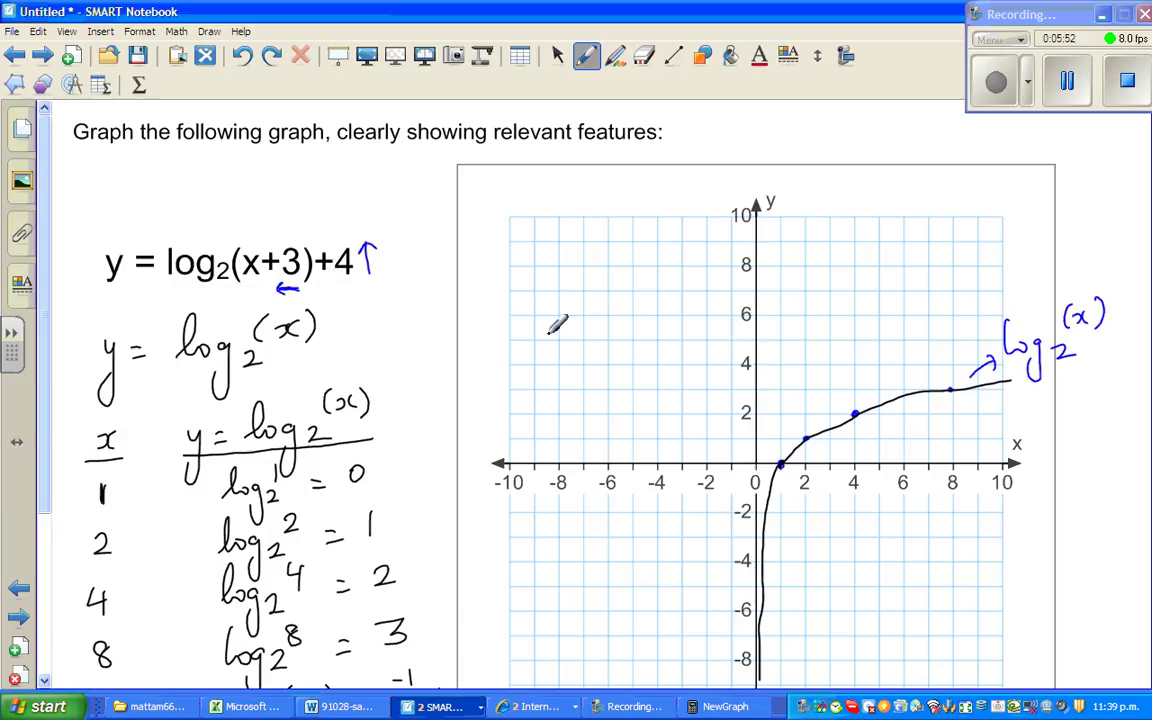
{"action": "left_click_drag", "start_coordinate": [283, 288], "coordinate": [306, 287]}
Handwrite = log(x)/log(2) beside log2(x) as the change-of-base form
{"action": "left_click_drag", "start_coordinate": [338, 325], "coordinate": [351, 325]}
{"action": "left_click_drag", "start_coordinate": [338, 334], "coordinate": [351, 334]}
{"action": "mouse_move", "coordinate": [386, 297]}
{"action": "left_mouse_down"}
{"action": "mouse_move", "coordinate": [389, 328]}
{"action": "mouse_move", "coordinate": [425, 318]}
{"action": "mouse_move", "coordinate": [412, 350]}
{"action": "left_mouse_up"}
{"action": "mouse_move", "coordinate": [440, 292]}
{"action": "left_mouse_down"}
{"action": "mouse_move", "coordinate": [437, 318]}
{"action": "mouse_move", "coordinate": [463, 317]}
{"action": "left_mouse_up"}
{"action": "mouse_move", "coordinate": [462, 297]}
{"action": "left_mouse_down"}
{"action": "mouse_move", "coordinate": [445, 318]}
{"action": "mouse_move", "coordinate": [472, 320]}
{"action": "left_mouse_up"}
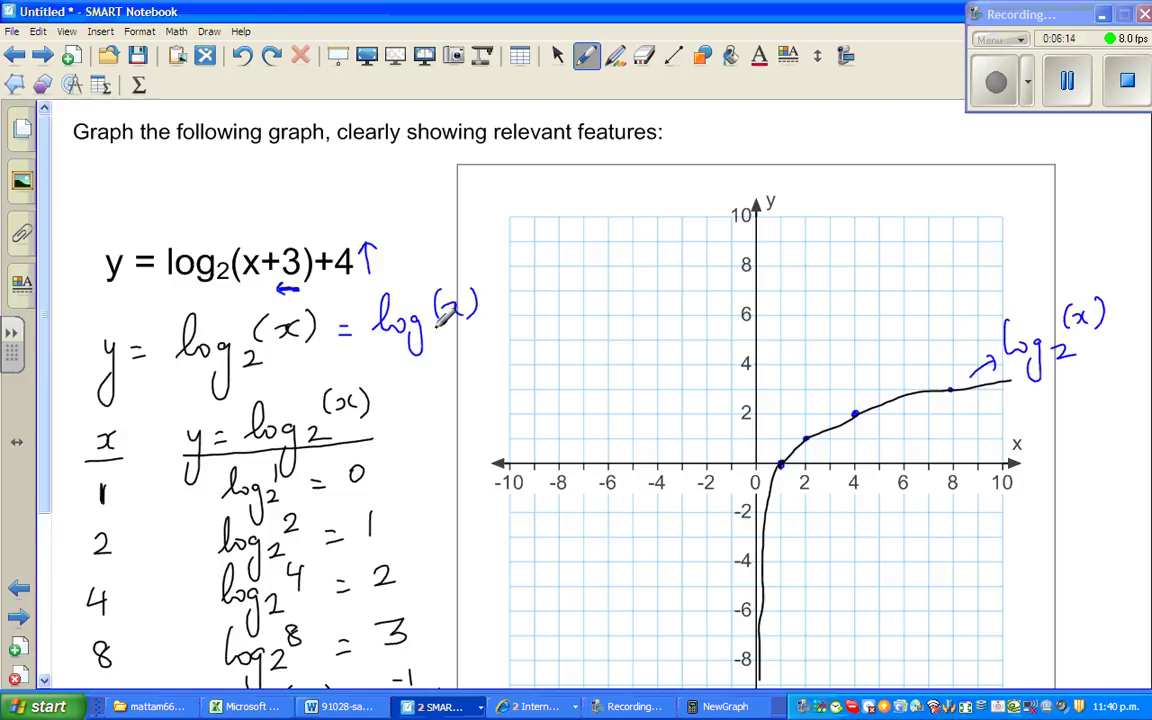
{"action": "left_click_drag", "start_coordinate": [378, 342], "coordinate": [464, 336]}
{"action": "left_click_drag", "start_coordinate": [390, 352], "coordinate": [392, 386]}
{"action": "left_click_drag", "start_coordinate": [410, 366], "coordinate": [412, 410]}
{"action": "mouse_move", "coordinate": [443, 353]}
{"action": "left_mouse_down"}
{"action": "mouse_move", "coordinate": [440, 378]}
{"action": "mouse_move", "coordinate": [476, 378]}
{"action": "left_mouse_up"}
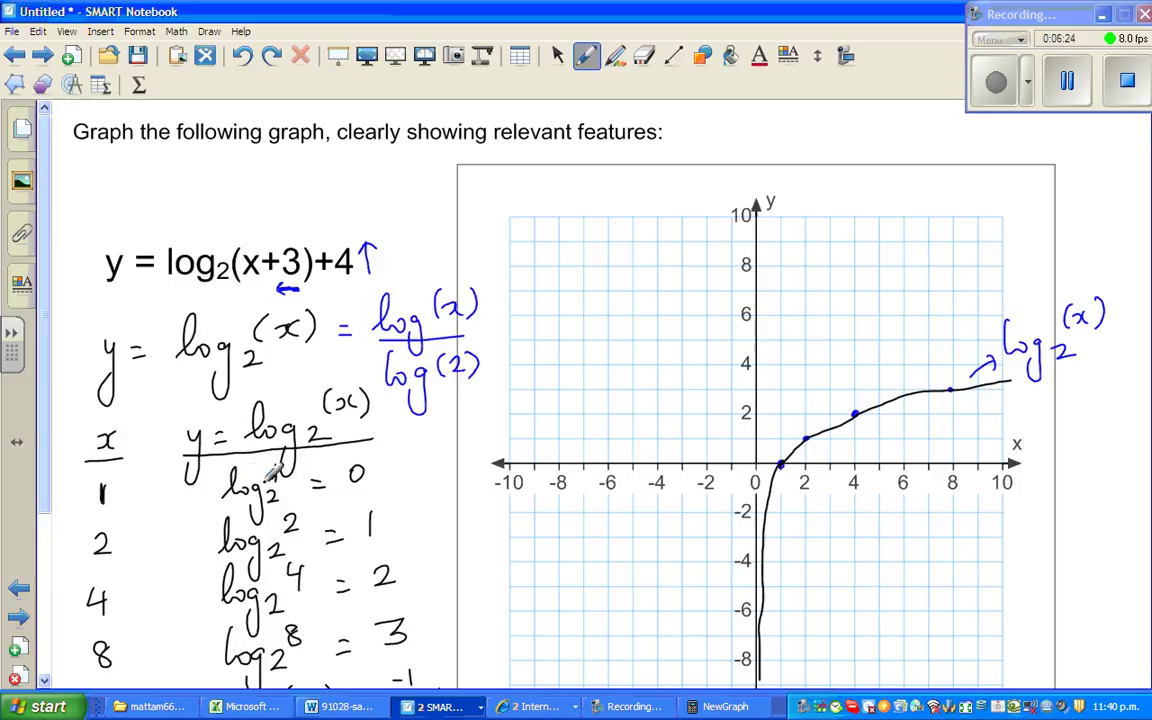
{"action": "left_click", "coordinate": [712, 706]}
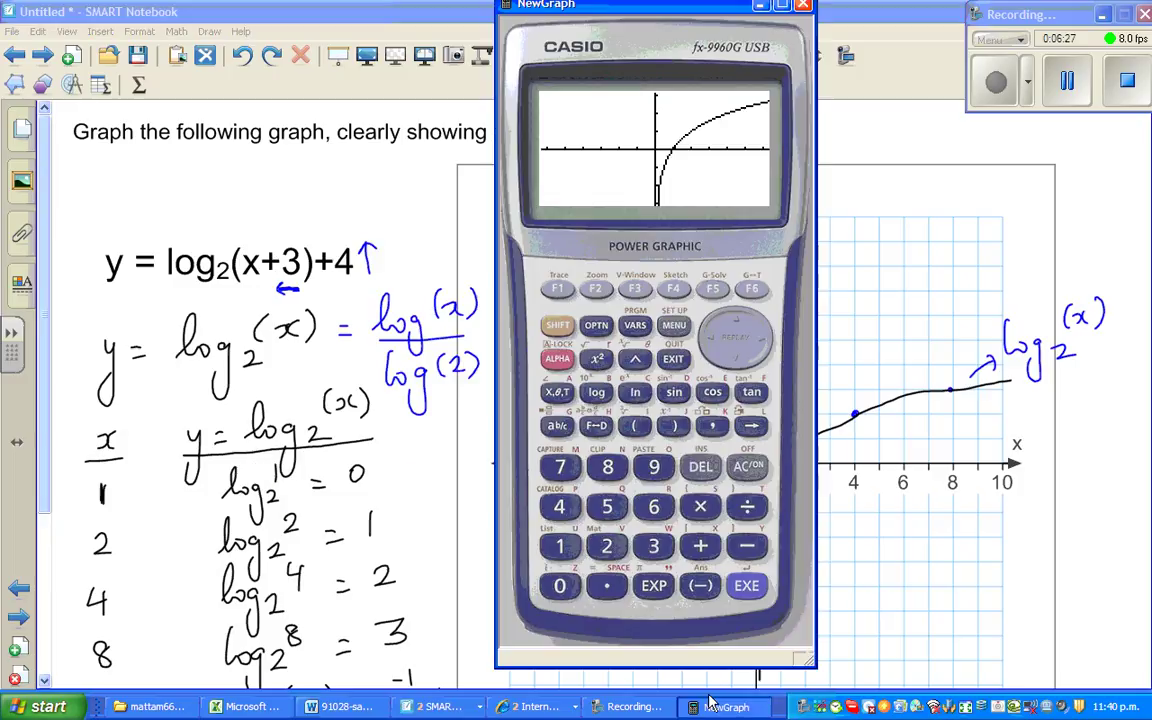
In RUN-MAT mode, compute log 1 ÷ log 2 = 0 and log 2 ÷ log 2 = 1
{"action": "left_click", "coordinate": [675, 327]}
{"action": "left_click", "coordinate": [562, 549]}
{"action": "left_click", "coordinate": [598, 395]}
{"action": "left_click", "coordinate": [562, 549]}
{"action": "left_click", "coordinate": [747, 507]}
{"action": "left_click", "coordinate": [597, 393]}
{"action": "left_click", "coordinate": [607, 547]}
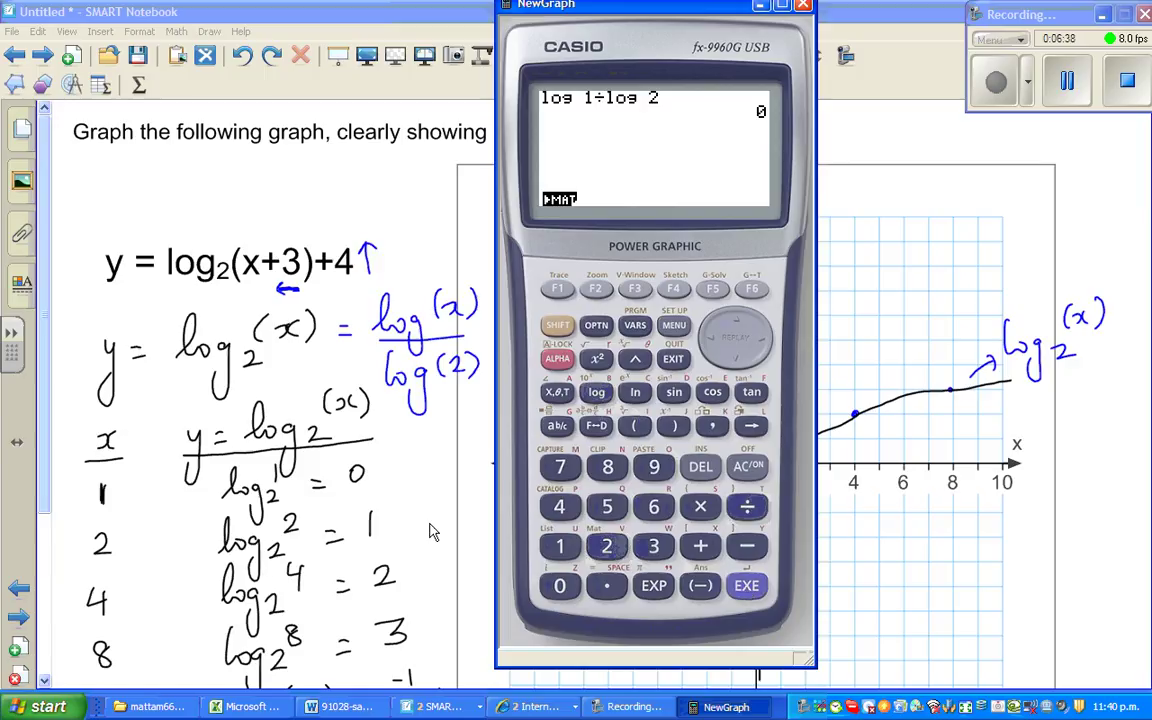
{"action": "left_click", "coordinate": [596, 393]}
{"action": "left_click", "coordinate": [620, 548]}
{"action": "key", "text": "slash"}
{"action": "left_click", "coordinate": [596, 393]}
{"action": "left_click", "coordinate": [604, 546]}
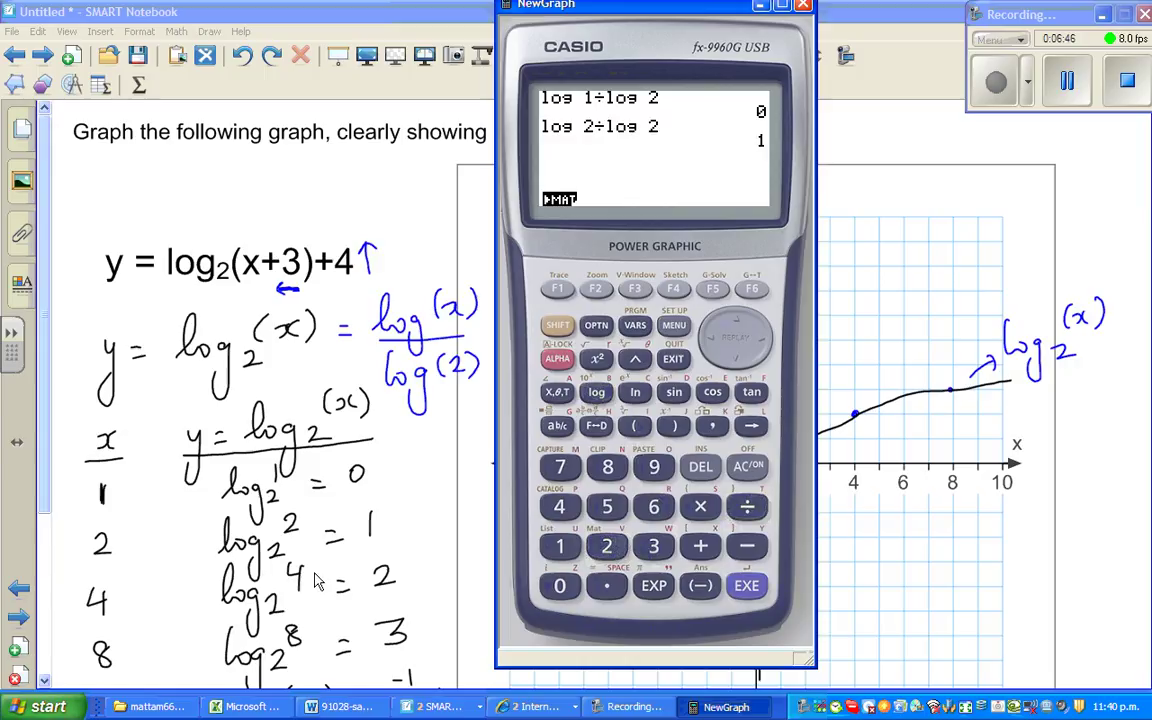
Enter log 4 ÷ log 2, then minimize the calculator
{"action": "left_click", "coordinate": [598, 393]}
{"action": "left_click", "coordinate": [559, 507]}
{"action": "left_click", "coordinate": [747, 509]}
{"action": "left_click", "coordinate": [596, 393]}
{"action": "left_click", "coordinate": [607, 548]}
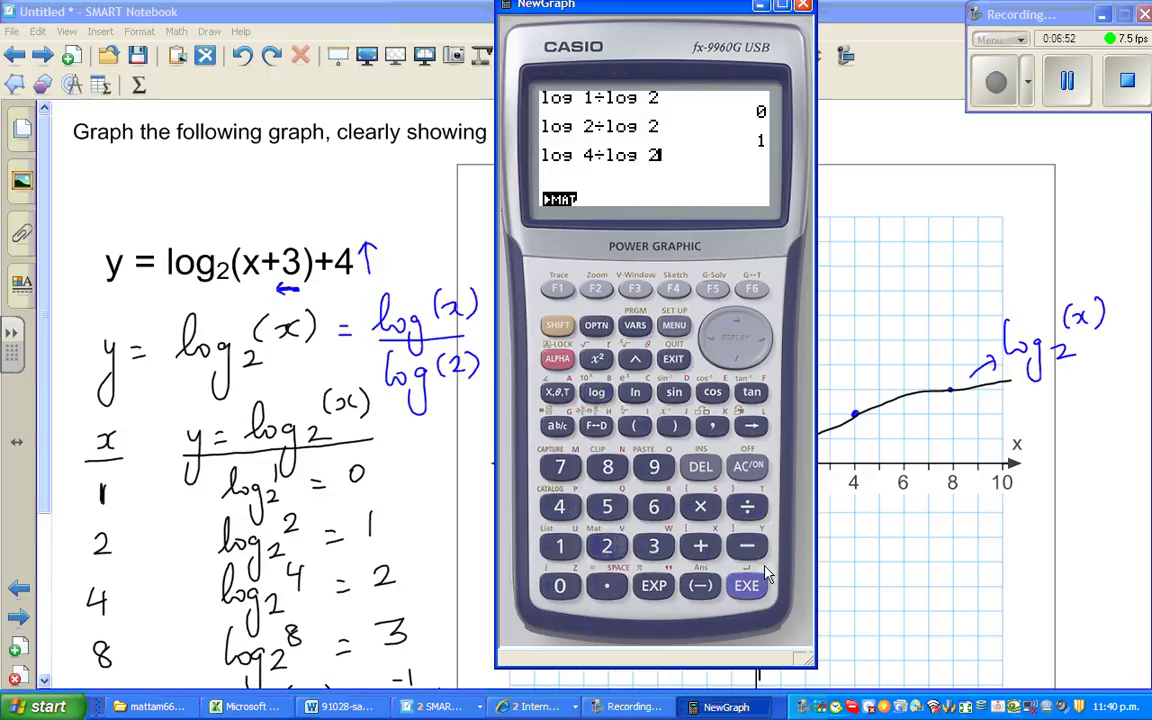
{"action": "left_click", "coordinate": [760, 5]}
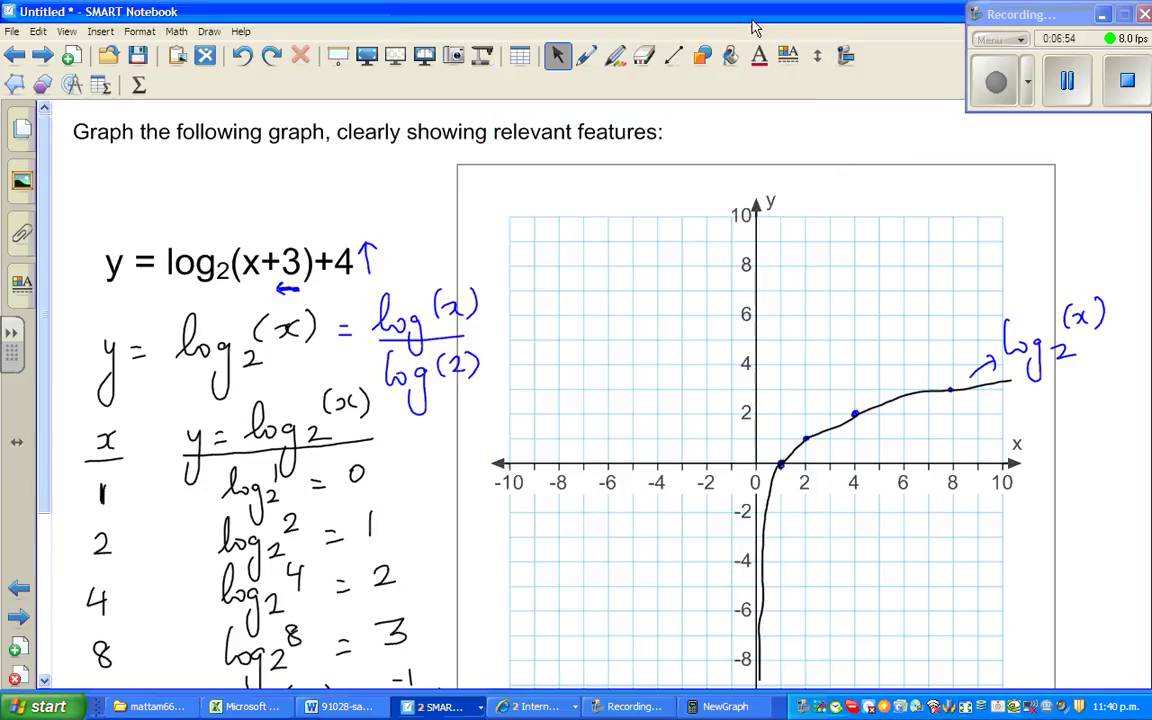
With a red pen, dot the shifted points (-2, 4), (-1, 5), (1, 6) and (5, 7)
{"action": "left_click", "coordinate": [586, 55]}
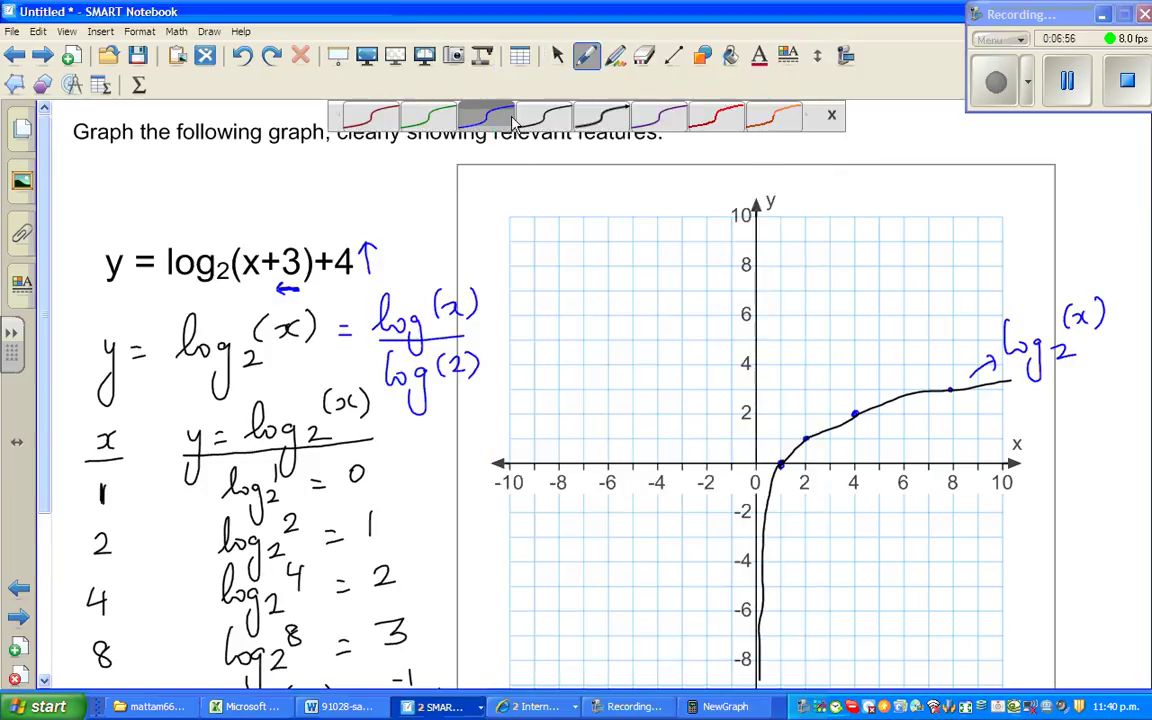
{"action": "left_click", "coordinate": [370, 116]}
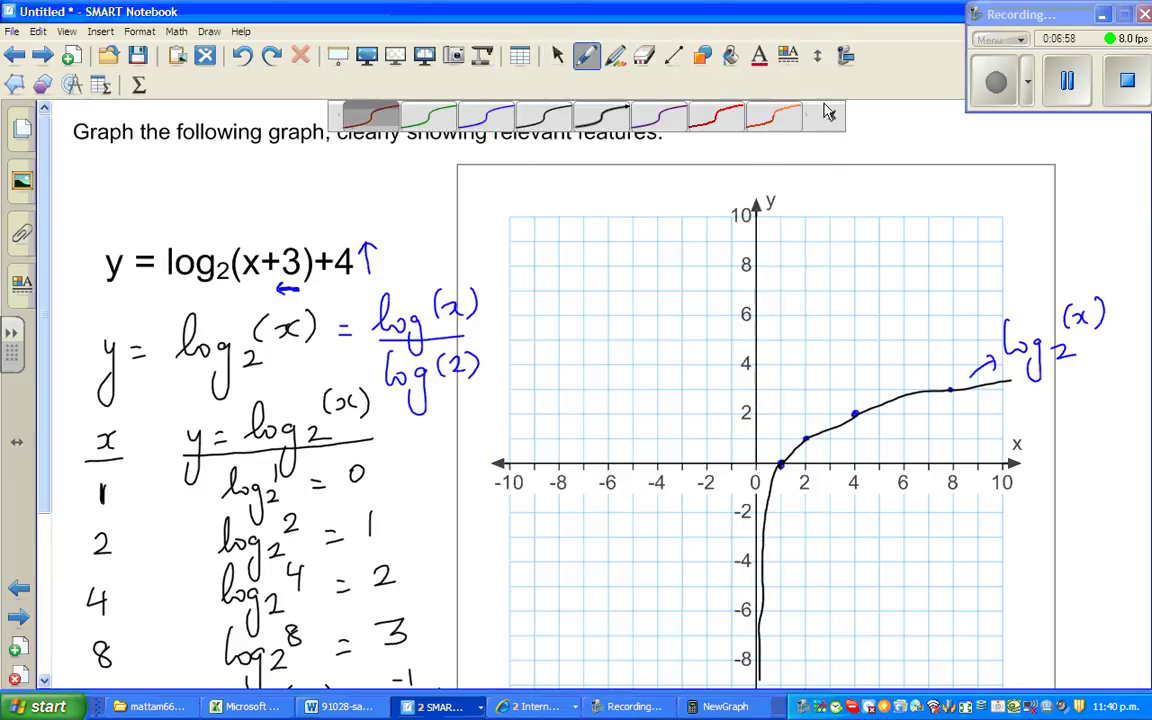
{"action": "left_click", "coordinate": [832, 117]}
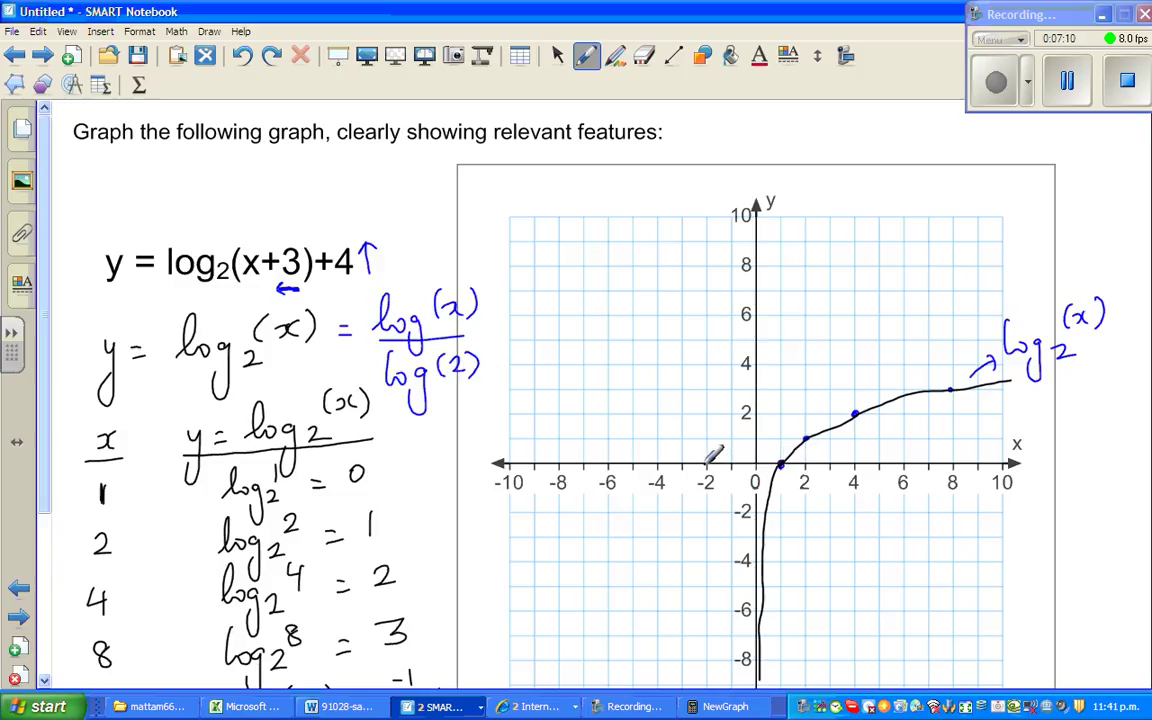
{"action": "left_click", "coordinate": [707, 365]}
{"action": "left_click", "coordinate": [805, 438]}
{"action": "left_click", "coordinate": [732, 341]}
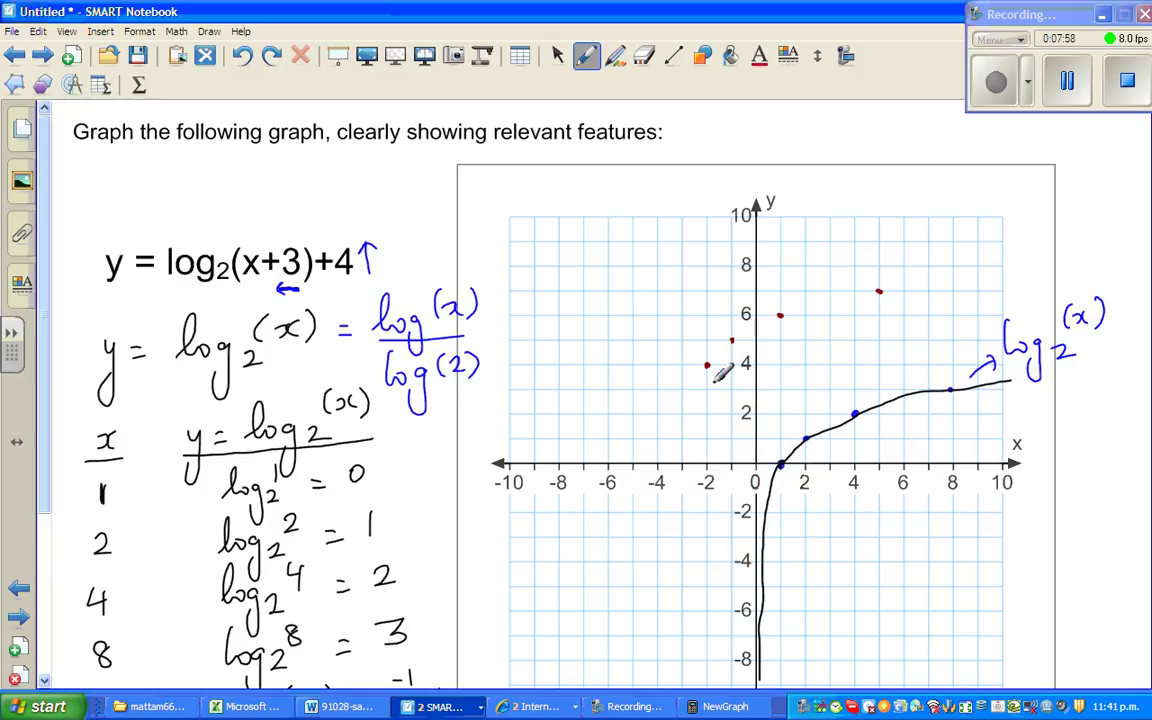
{"action": "left_click", "coordinate": [672, 55]}
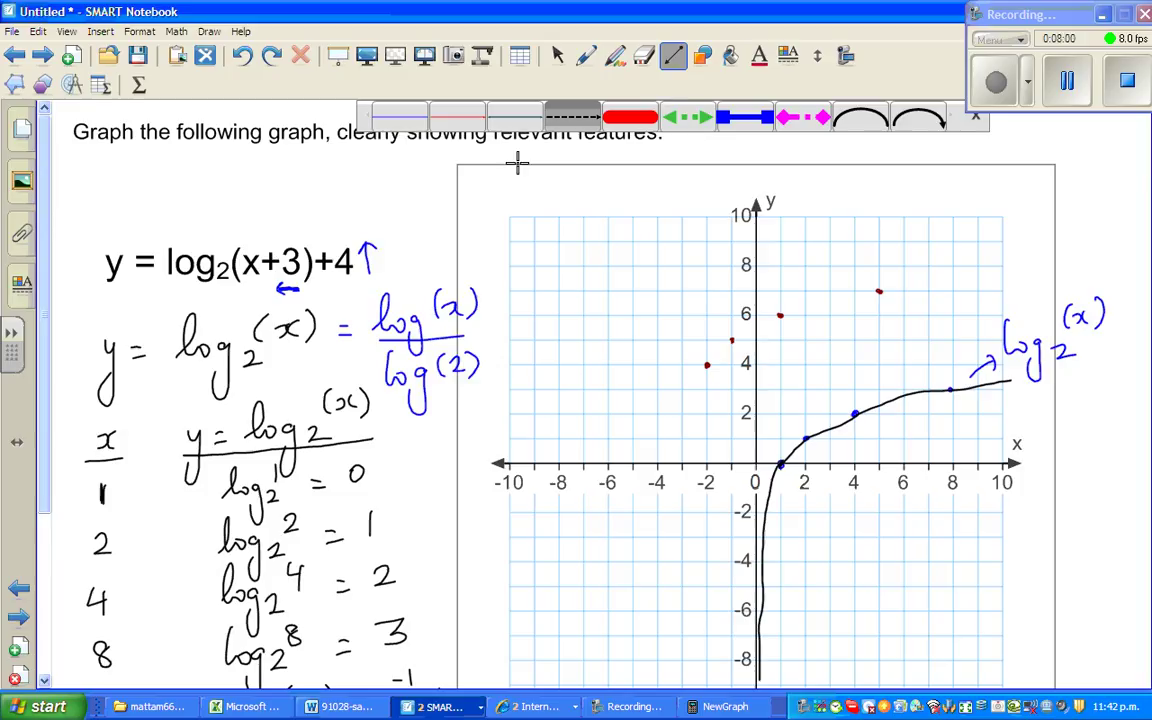
Draw a dashed vertical line at x = -3 spanning the grid, then reselect the pen
{"action": "left_click", "coordinate": [575, 125]}
{"action": "left_click_drag", "start_coordinate": [44, 263], "coordinate": [45, 295]}
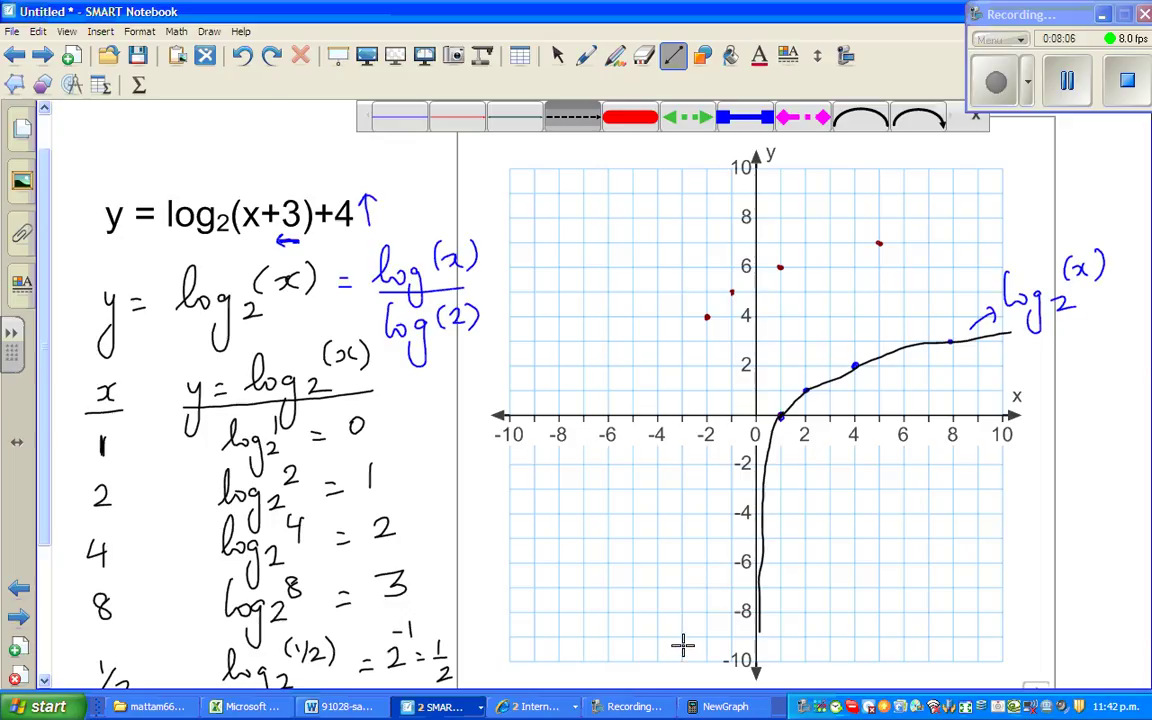
{"action": "left_click_drag", "start_coordinate": [684, 658], "coordinate": [688, 169]}
{"action": "left_click", "coordinate": [587, 57]}
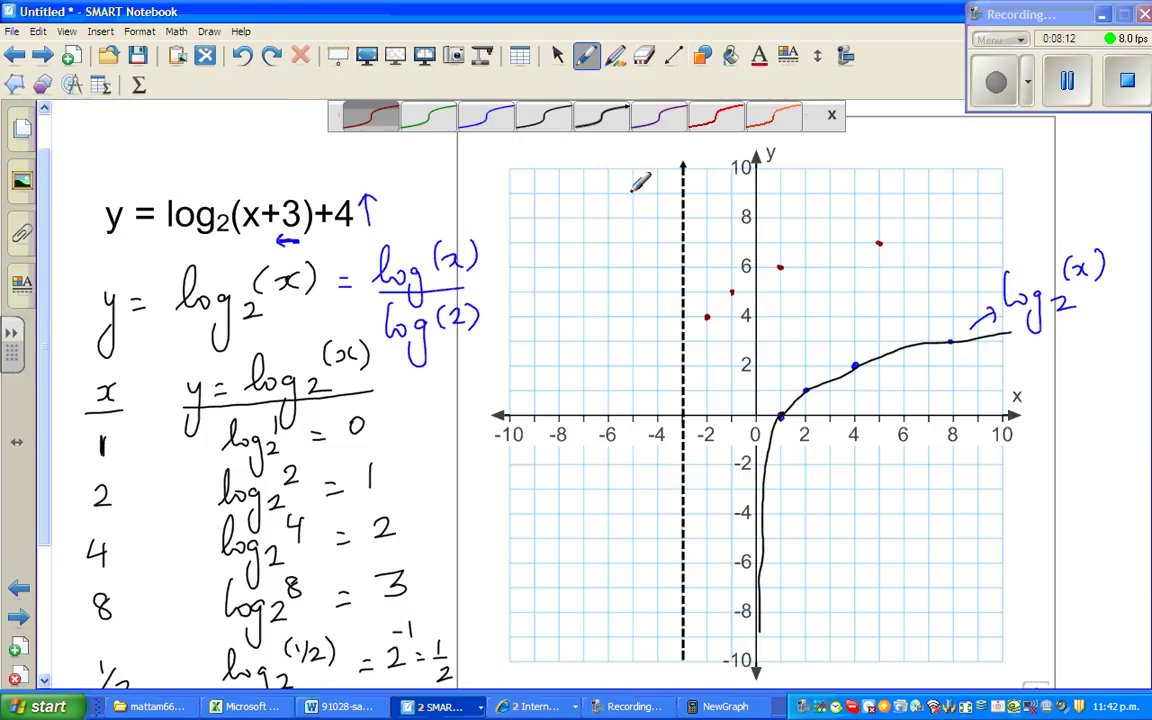